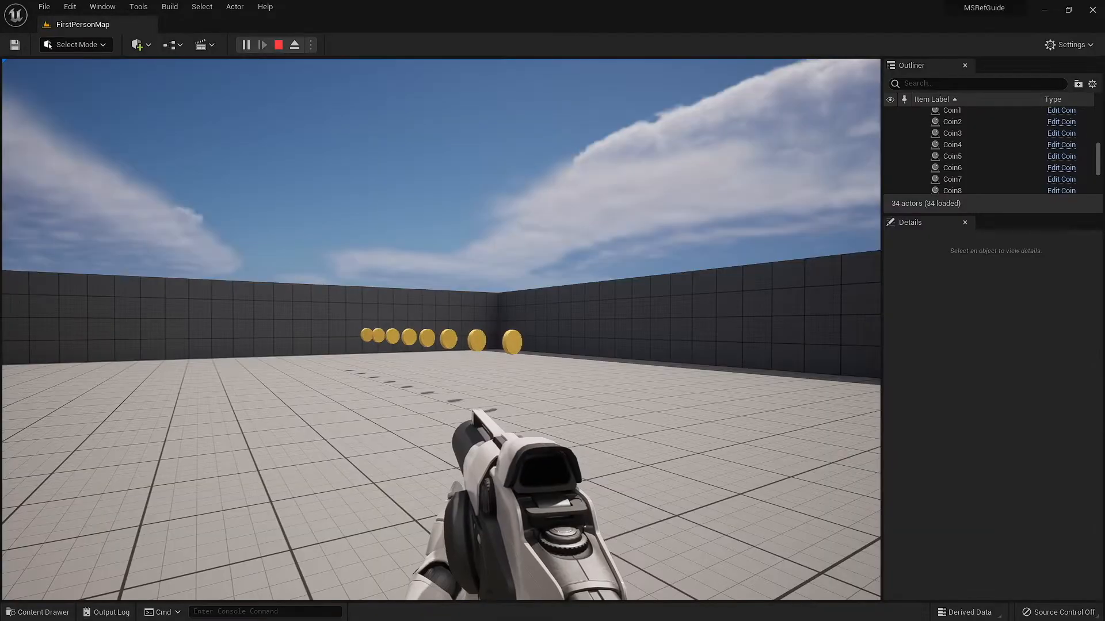
- Walk the player character through the row of coins in the running level to pick them up
key(w)
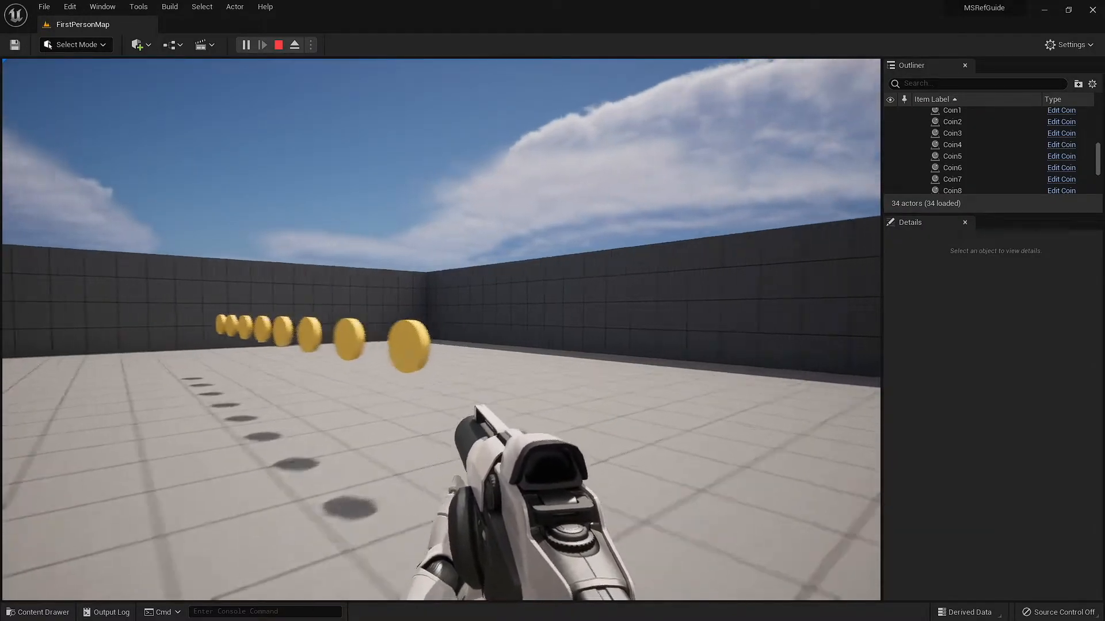
key(w)
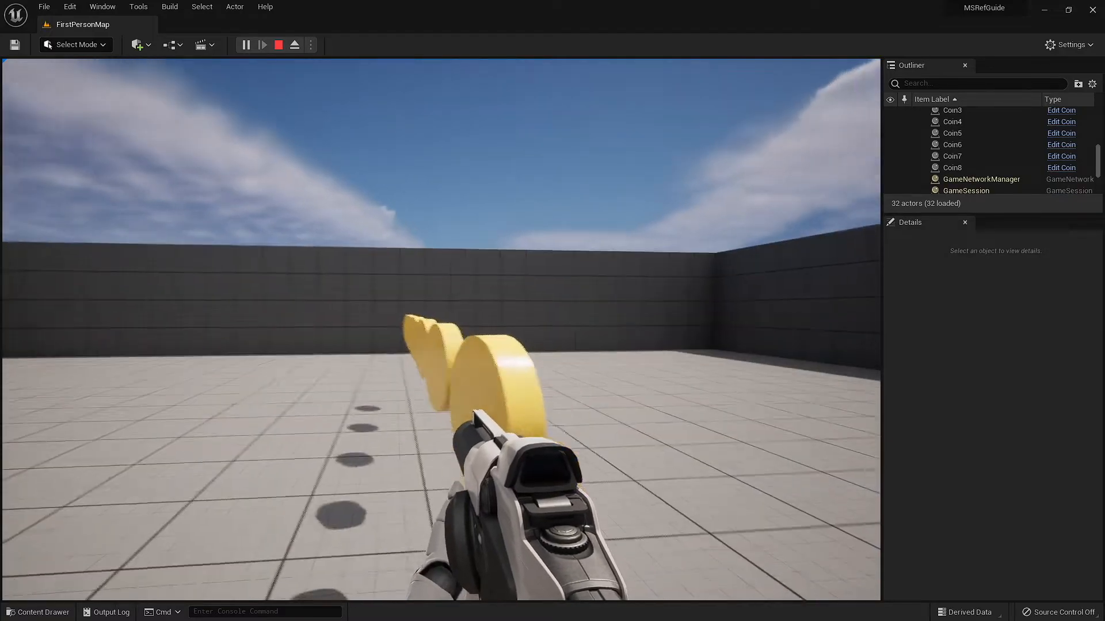
key(w)
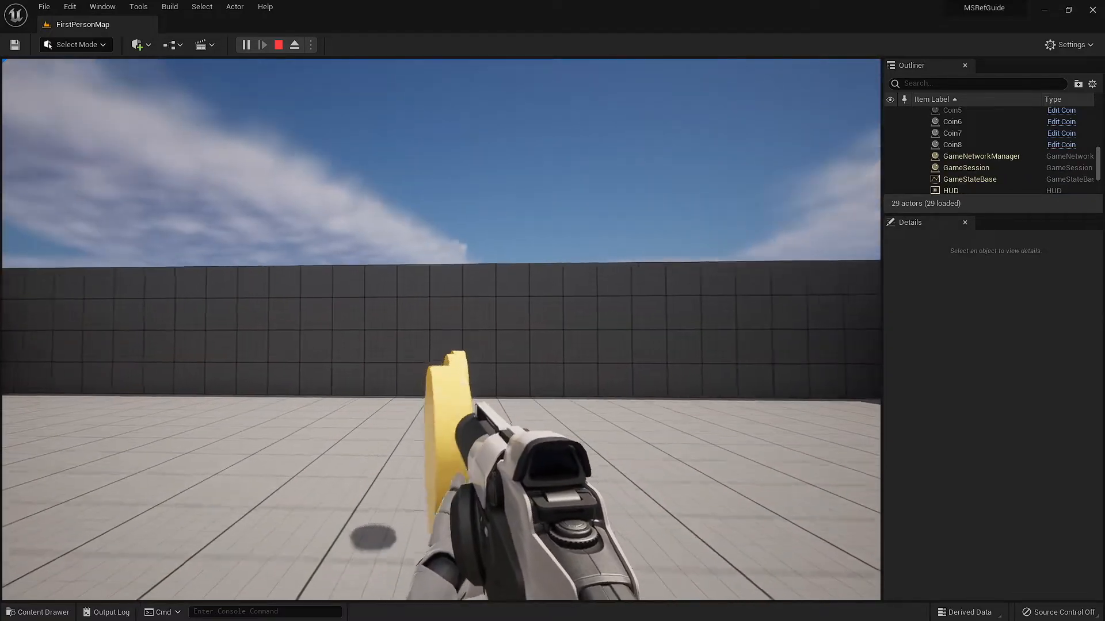
key(w)
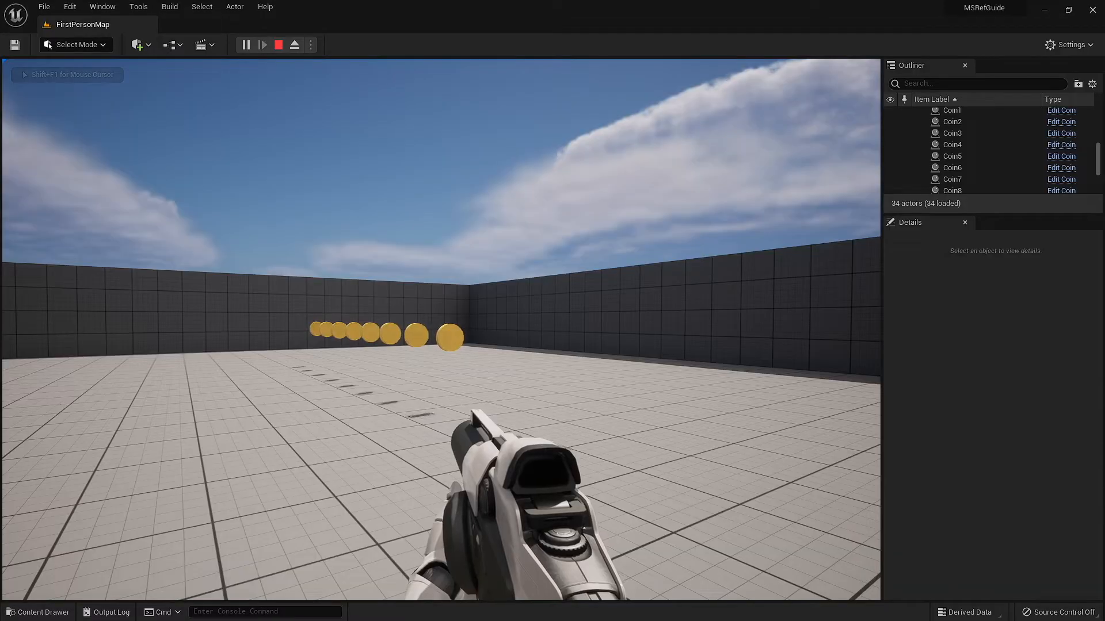
- Collect the coins again in a fresh play session, moving along the row to the far wall
key(w)
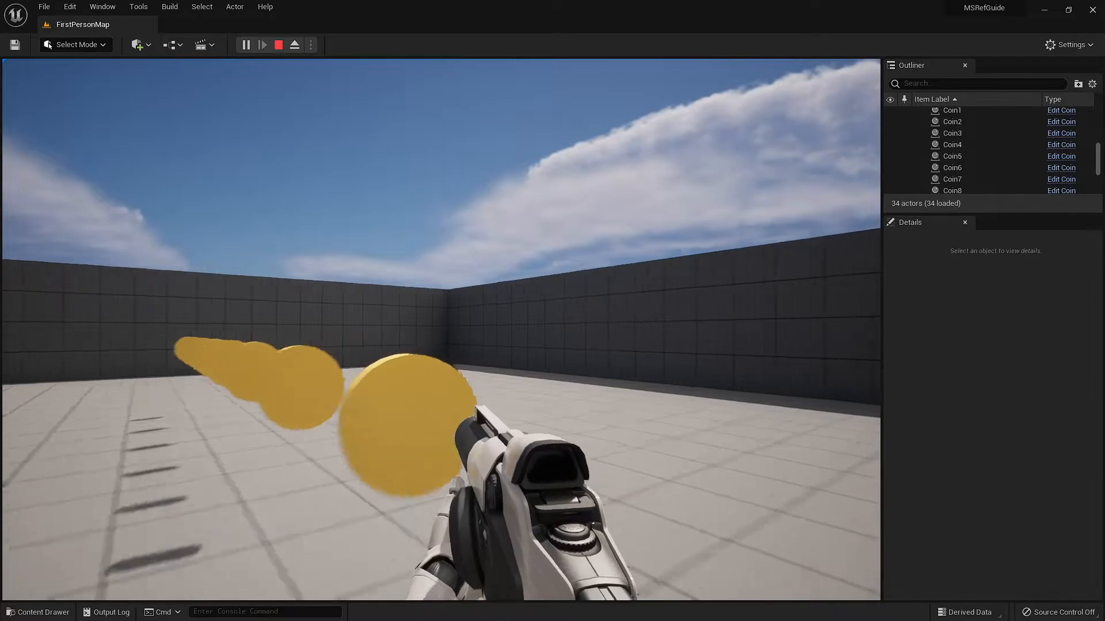
key(w)
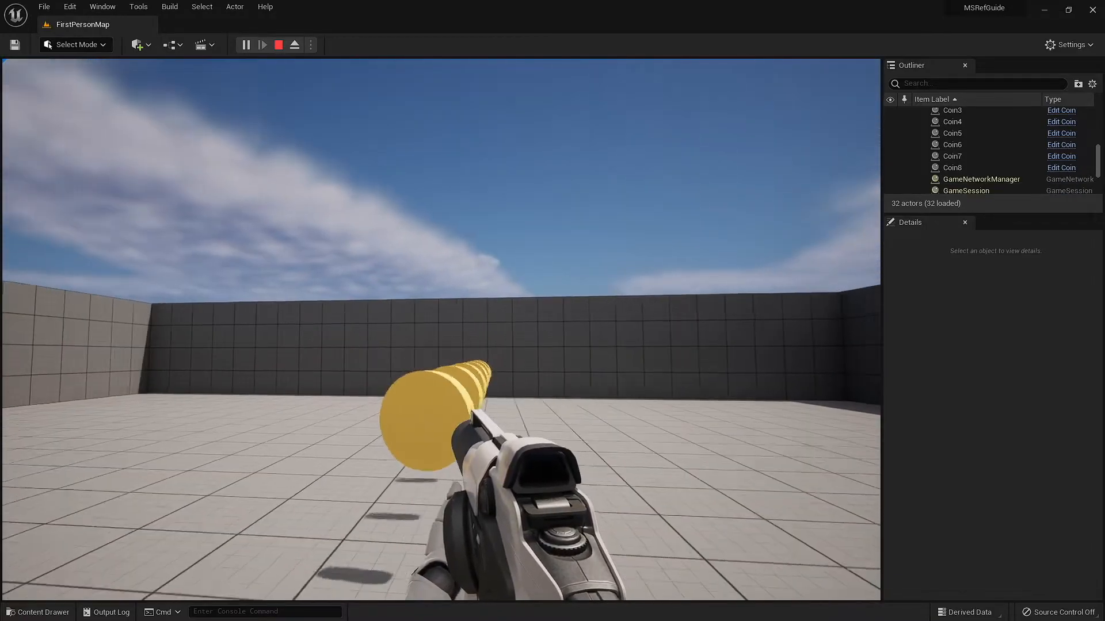
key(w)
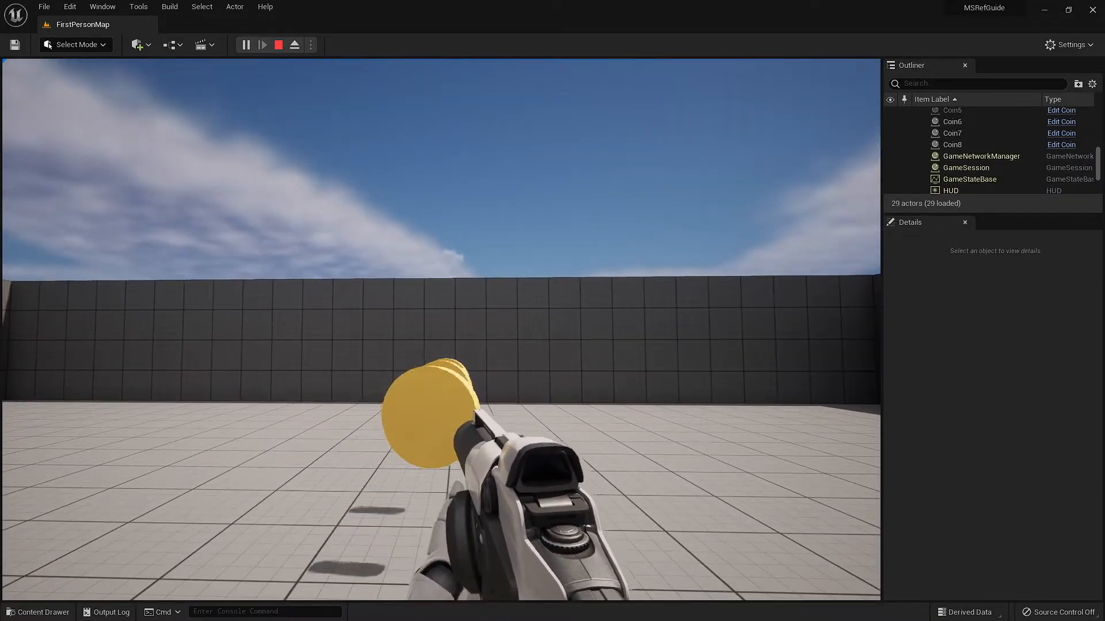
key(w)
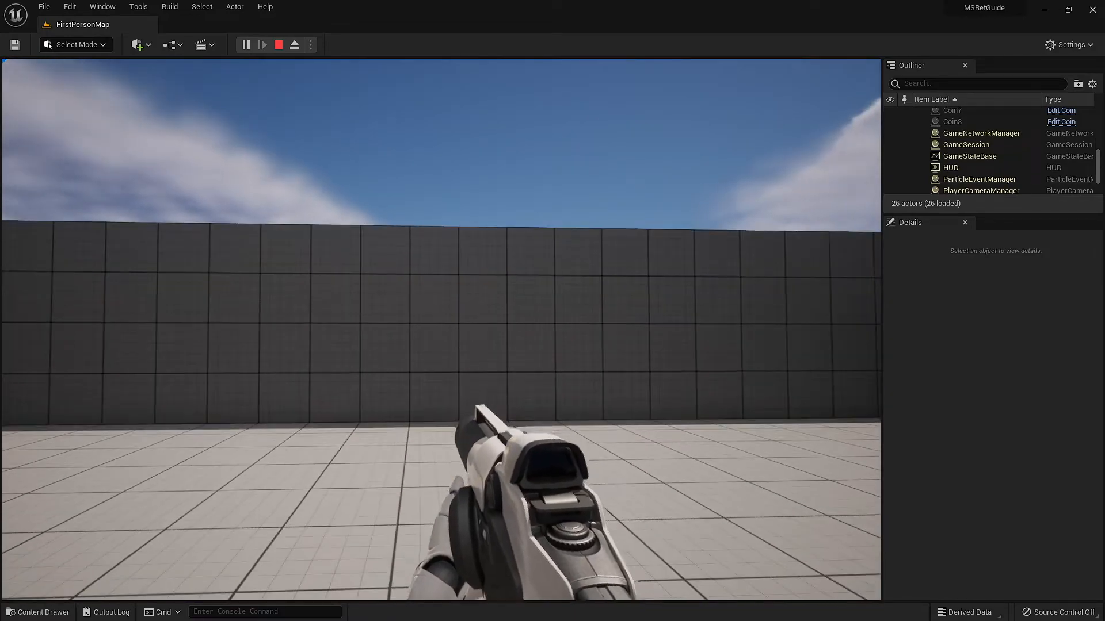
key(w)
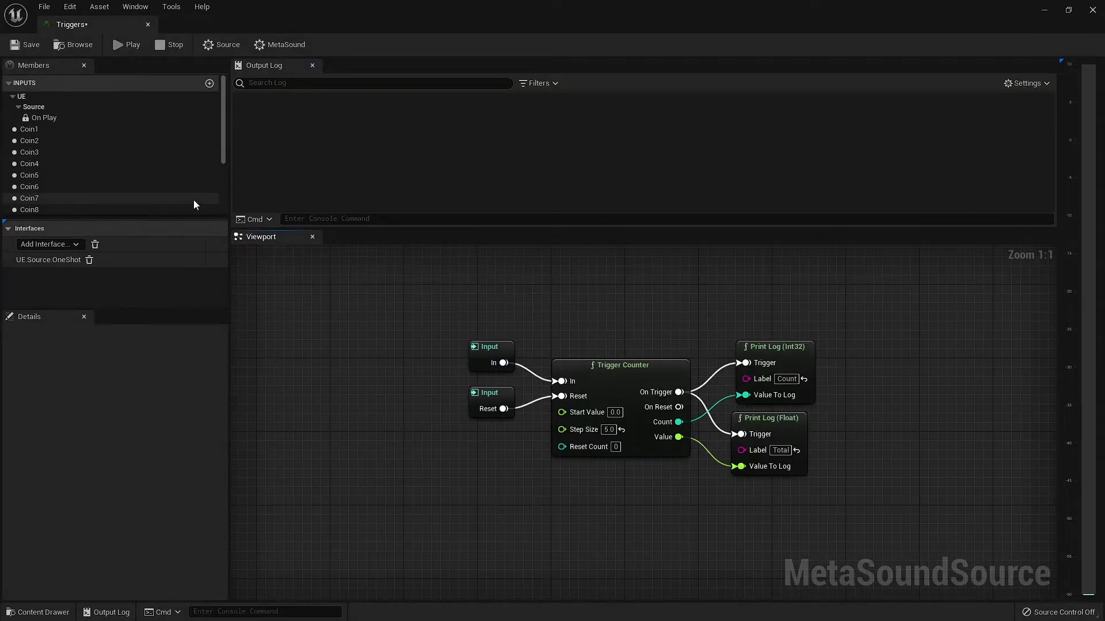
- Preview the Trigger Counter MetaSound and fire its In trigger five times
click(129, 45)
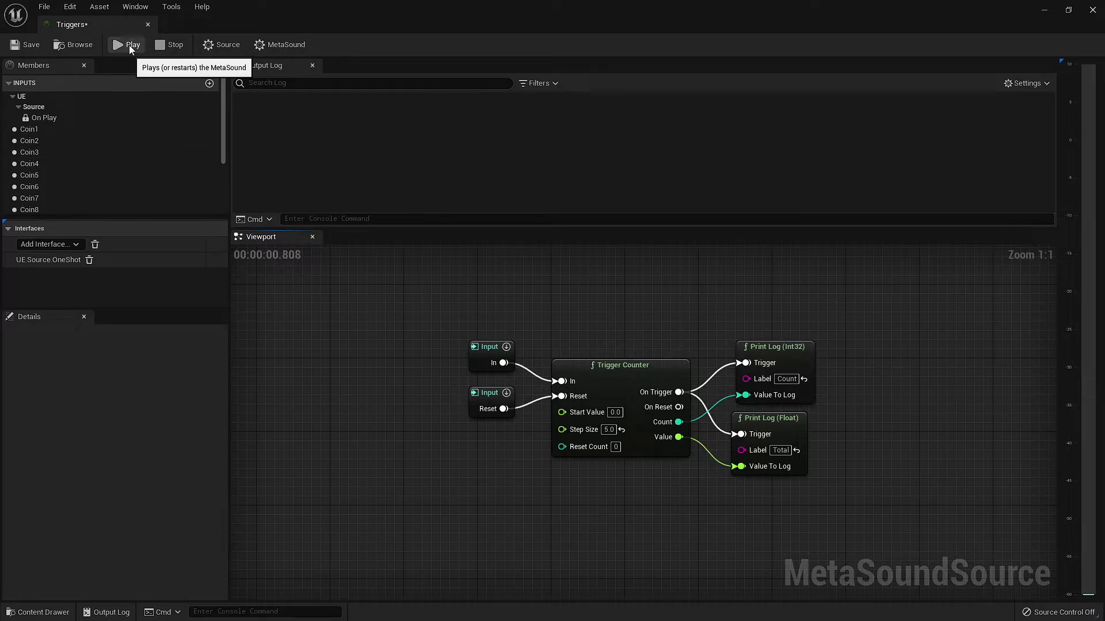
click(506, 346)
click(506, 346)
click(506, 346)
click(506, 345)
click(506, 346)
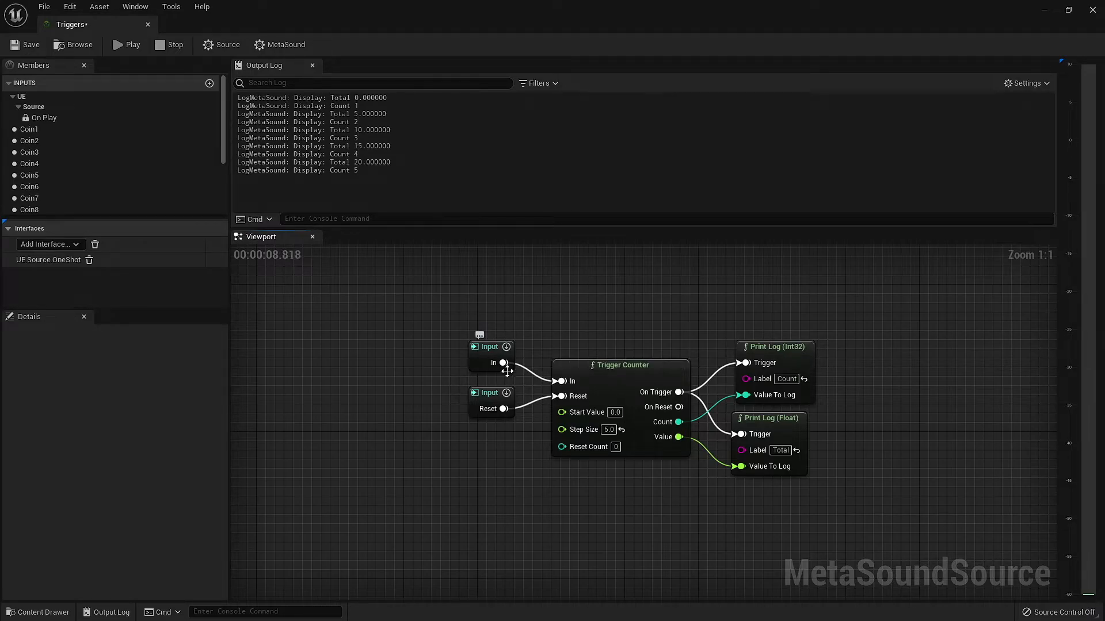
- Fire the Trigger Counter's Reset input, and execute its In trigger five more times
click(506, 392)
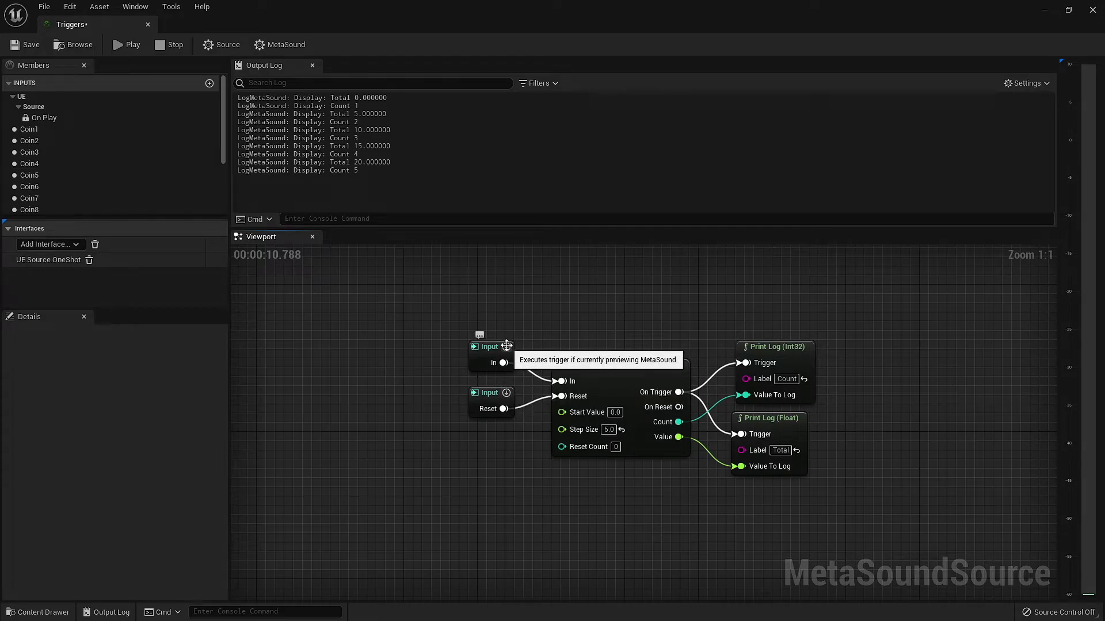
click(506, 346)
click(506, 346)
click(507, 346)
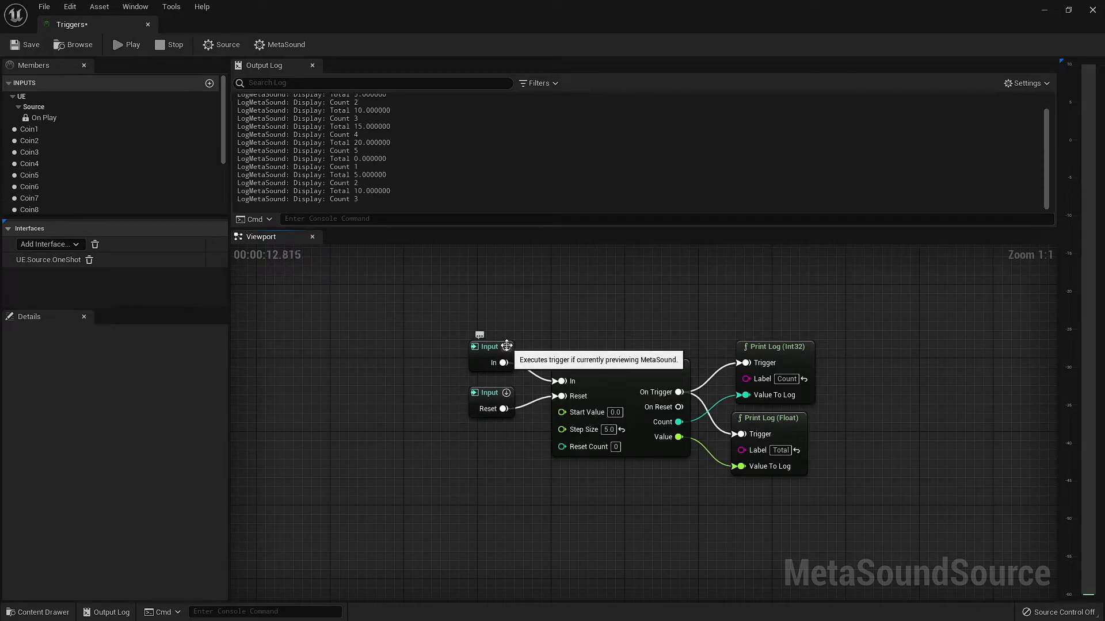
click(506, 346)
click(507, 346)
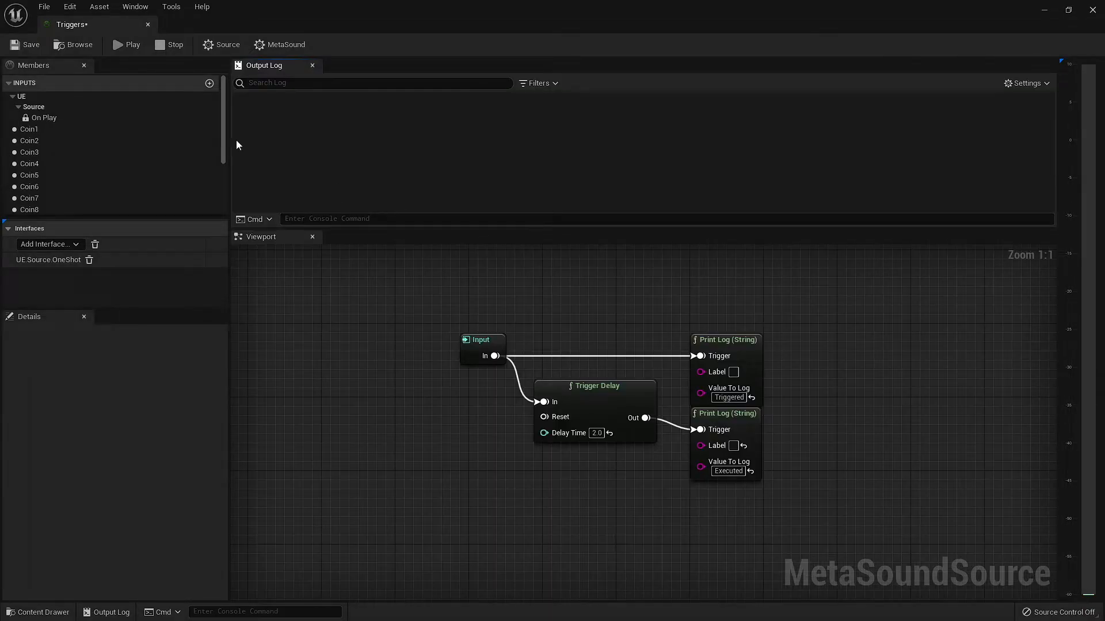
- Preview the Trigger Delay graph, fire its In trigger twice with a pause between, and stop playback
click(119, 45)
click(497, 340)
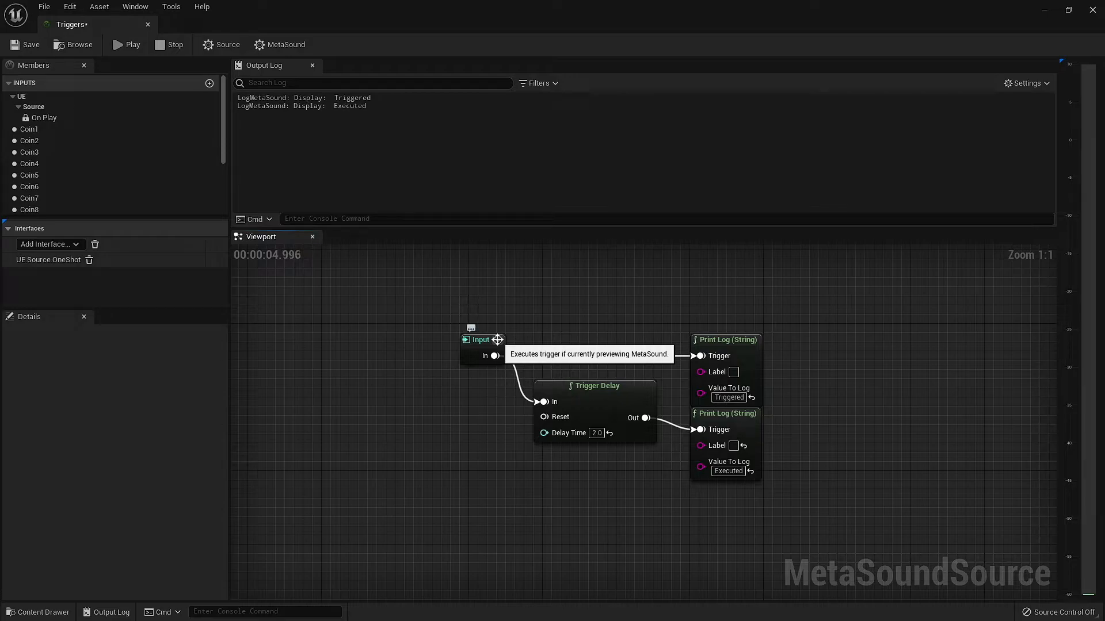
click(497, 339)
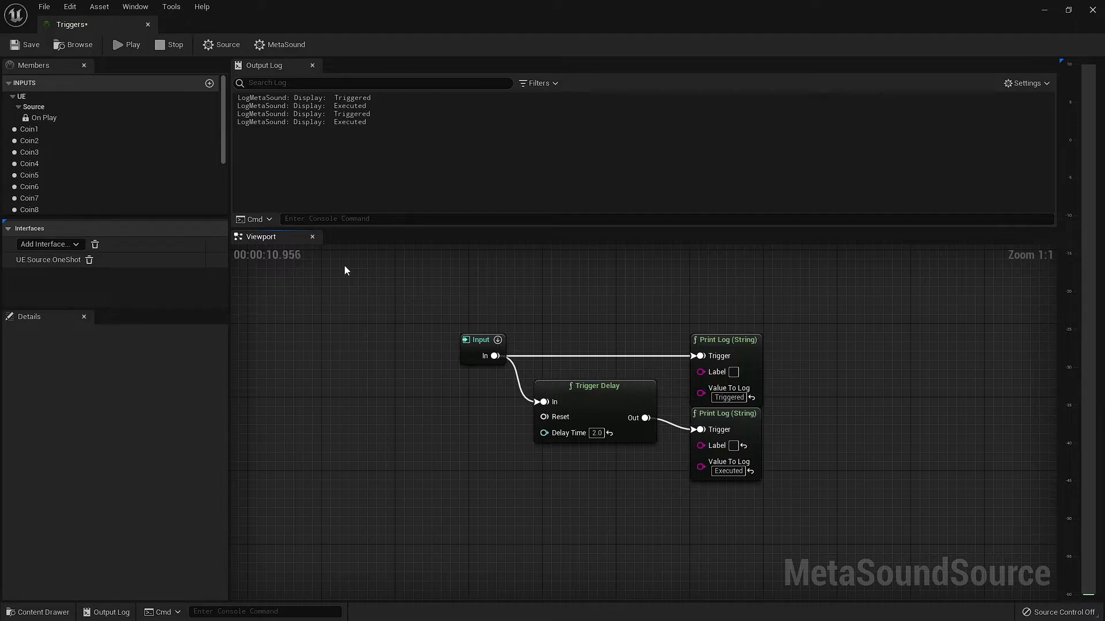
click(171, 45)
- Clear the output log and preview the Trigger Delay graph once more, stopping playback when done
right_click(509, 152)
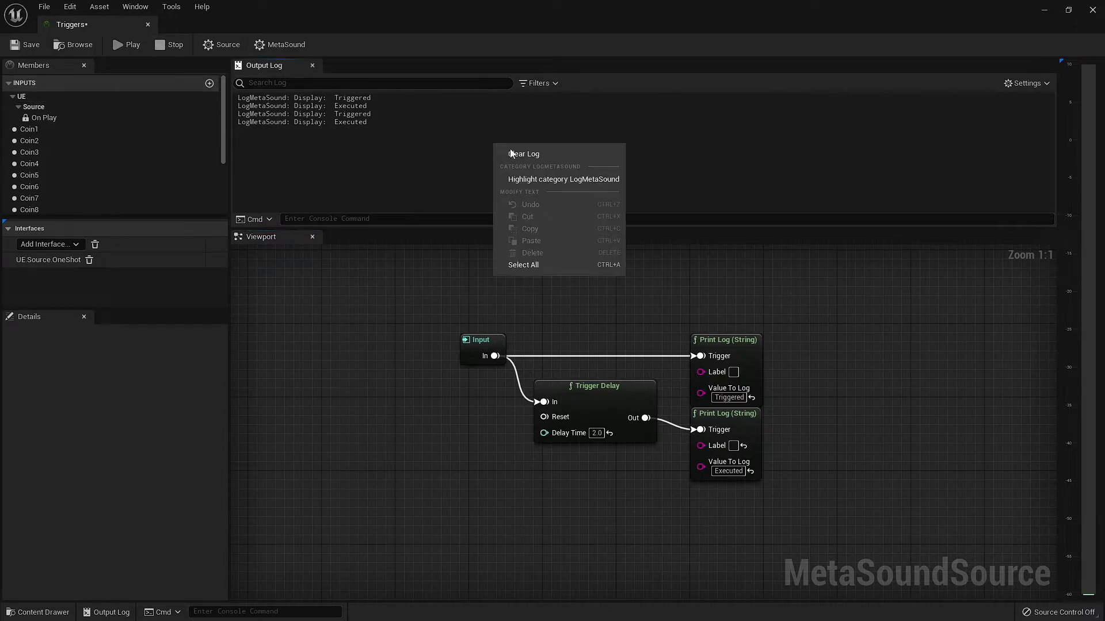
click(522, 154)
click(137, 48)
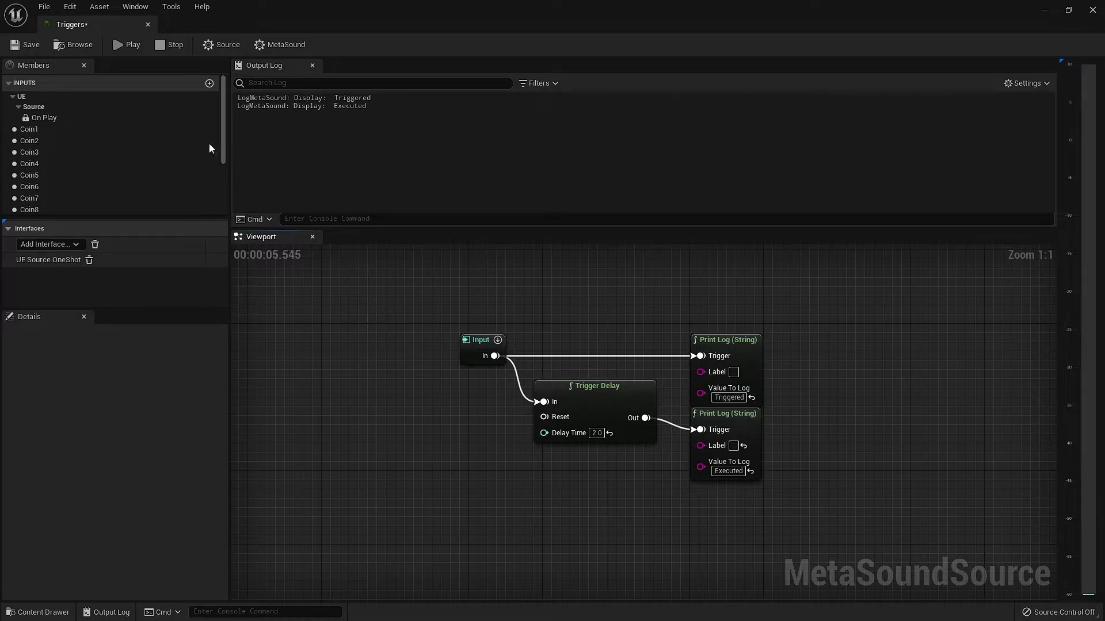
click(173, 45)
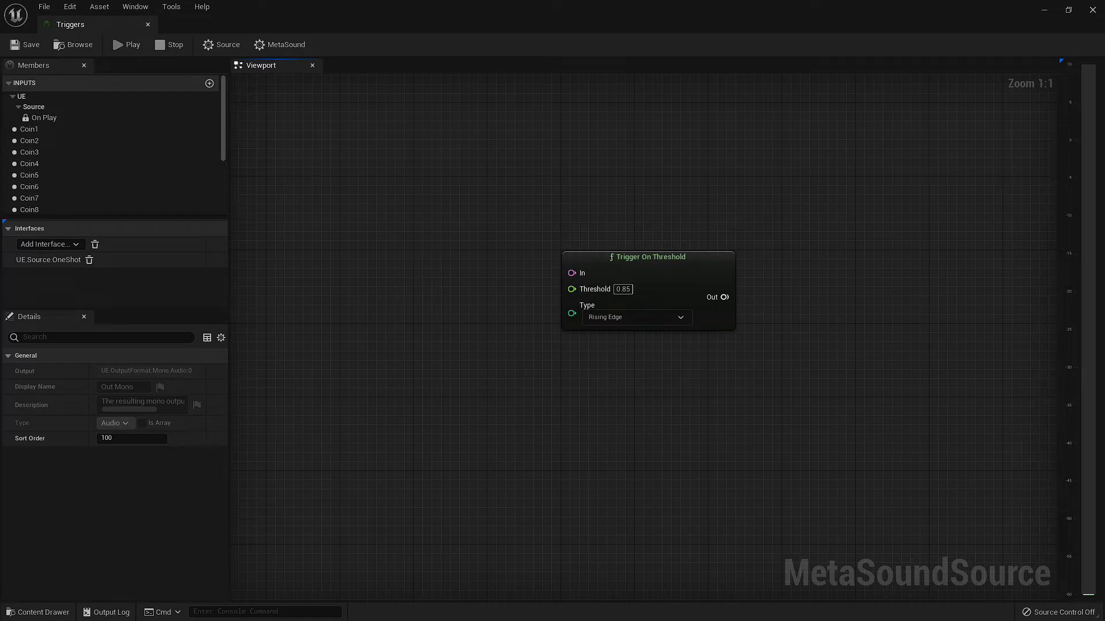
- Open the Type options of the Trigger On Threshold node
click(642, 318)
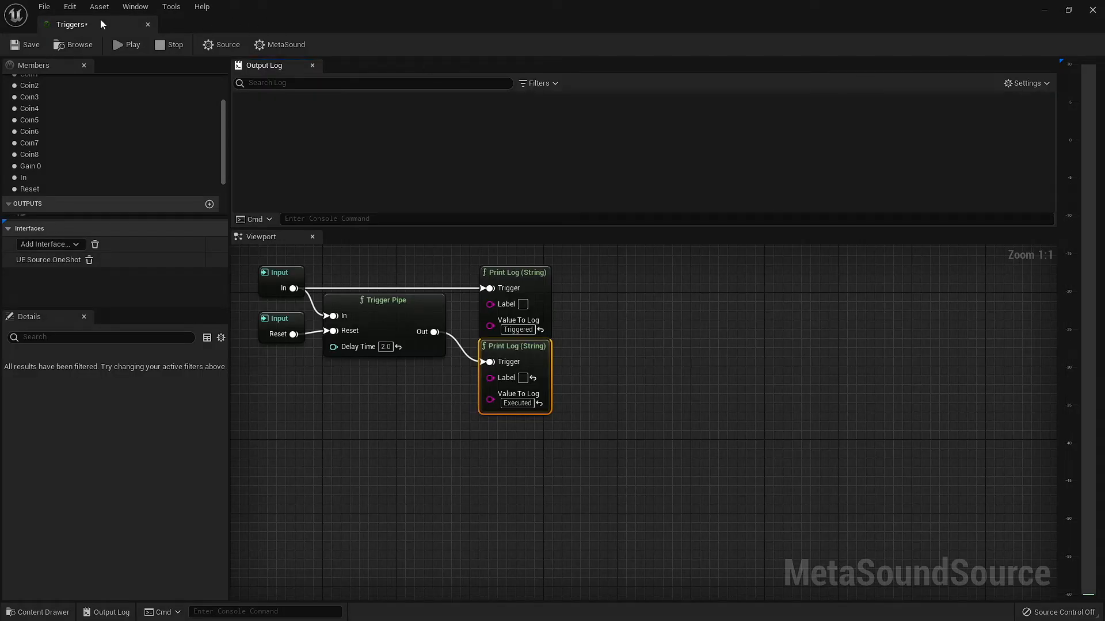
- Preview the Trigger Pipe graph and fire its In trigger five times in quick succession
click(123, 44)
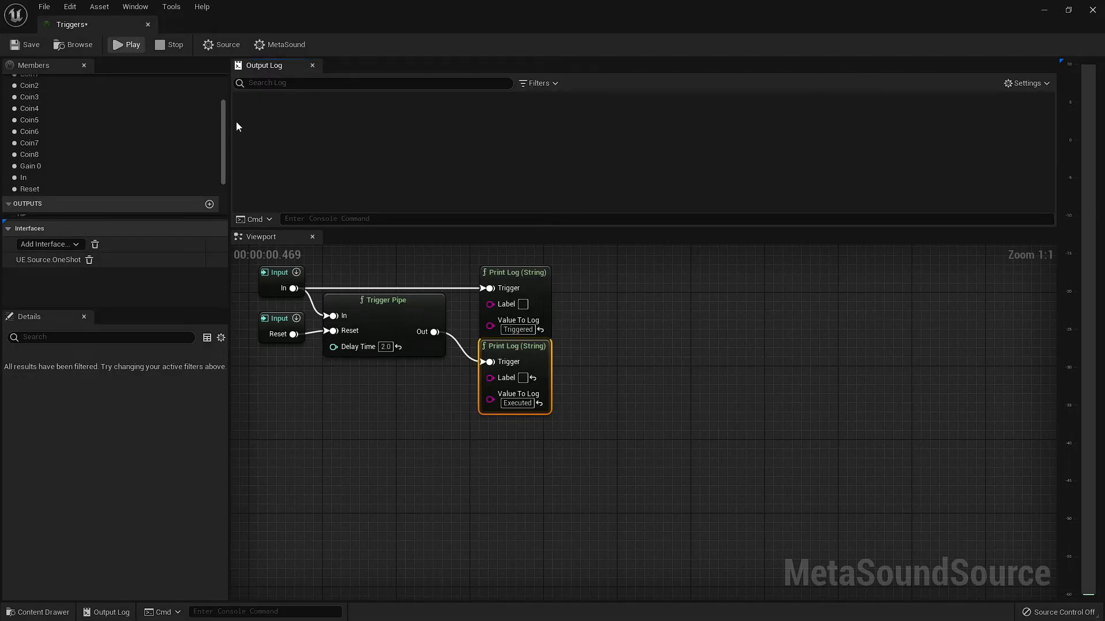
click(297, 272)
click(296, 272)
click(297, 273)
click(296, 273)
click(296, 272)
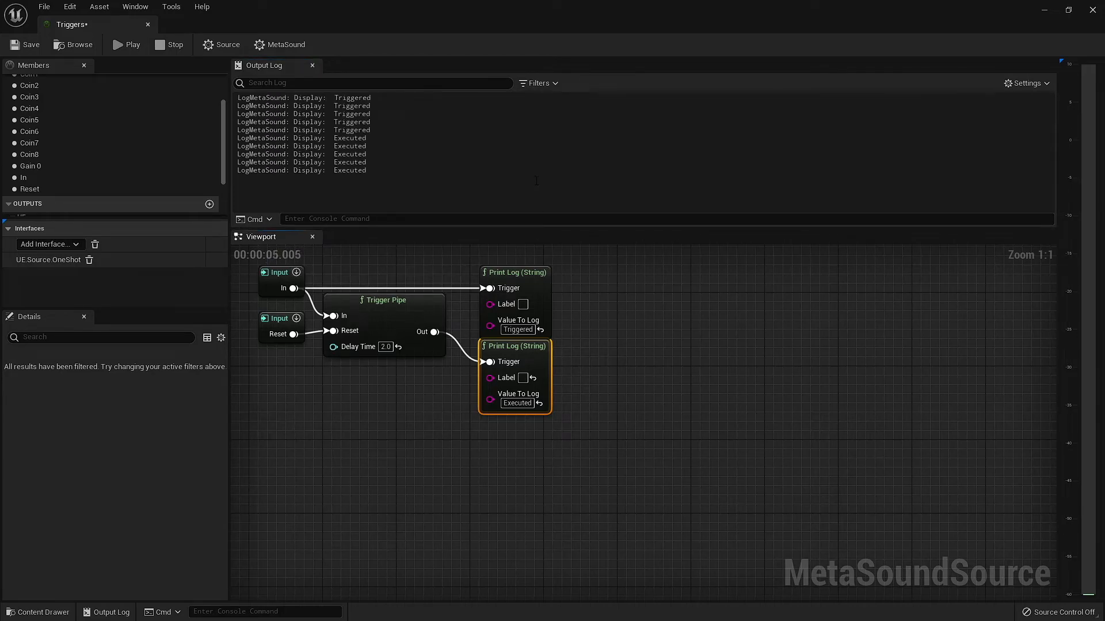
- Fire the Trigger Pipe's In trigger three more times and stop the preview
click(296, 273)
click(297, 273)
click(297, 273)
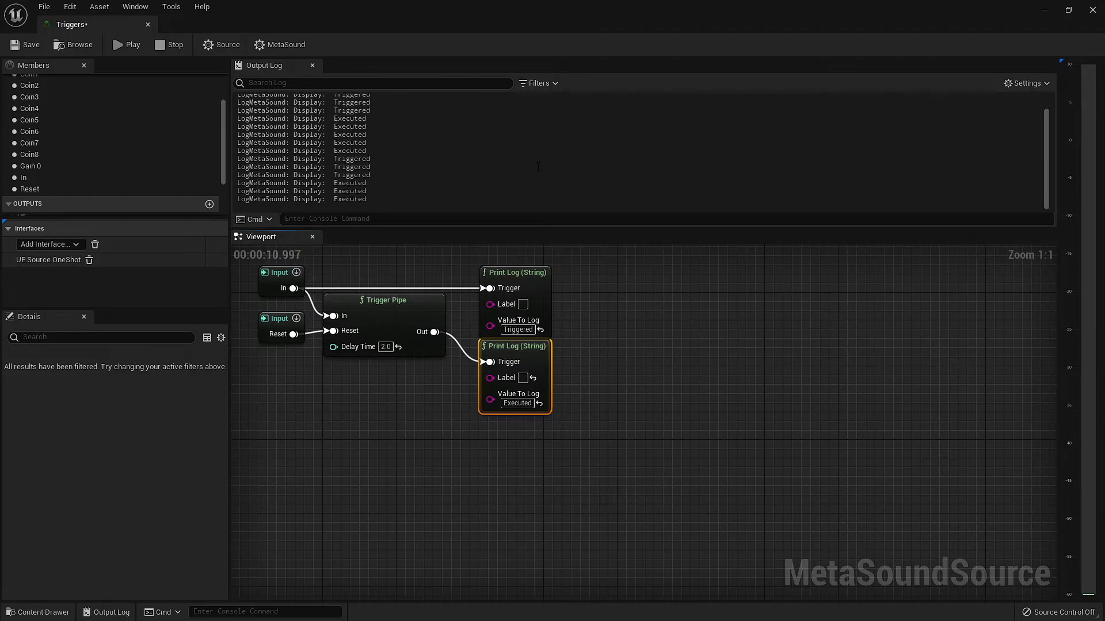
click(170, 44)
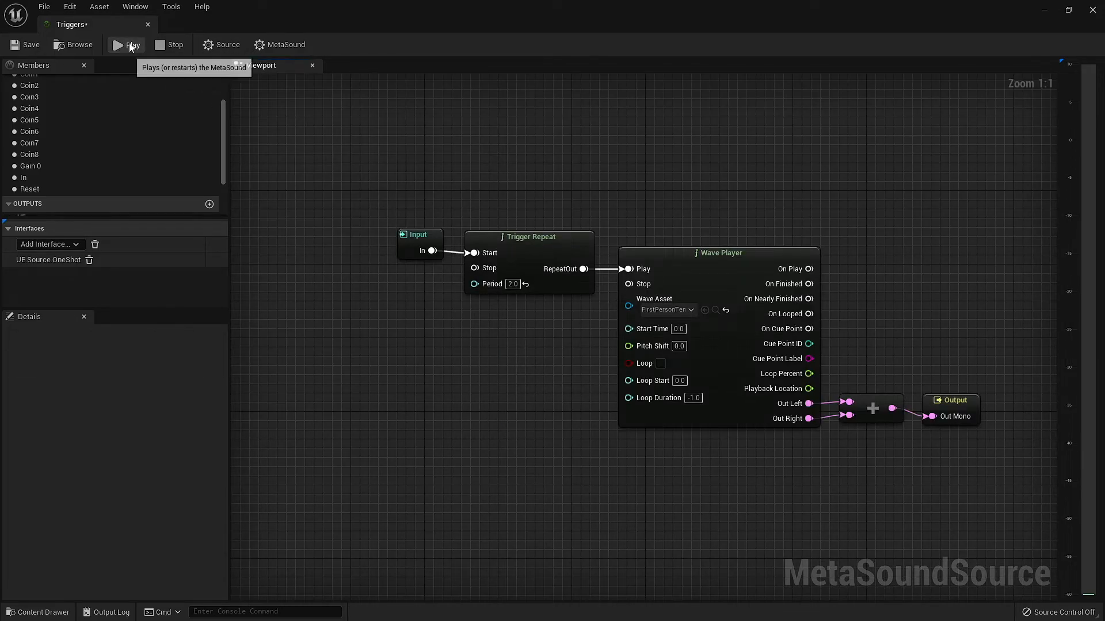
- Preview the Trigger Repeat graph driving the Wave Player, let it repeat, and stop playback
click(123, 45)
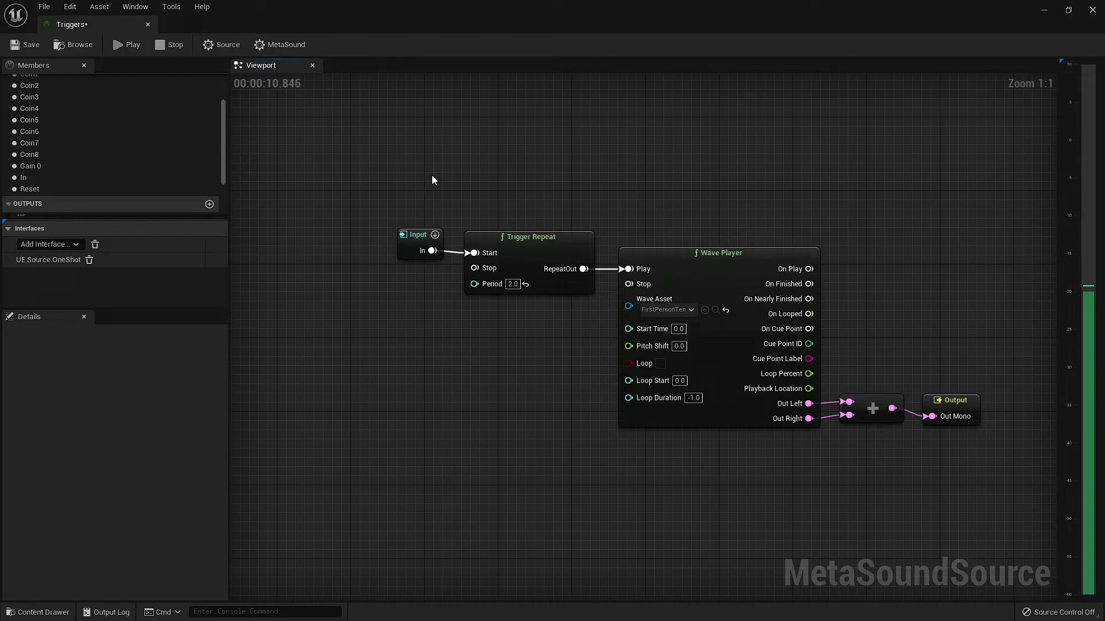
click(167, 46)
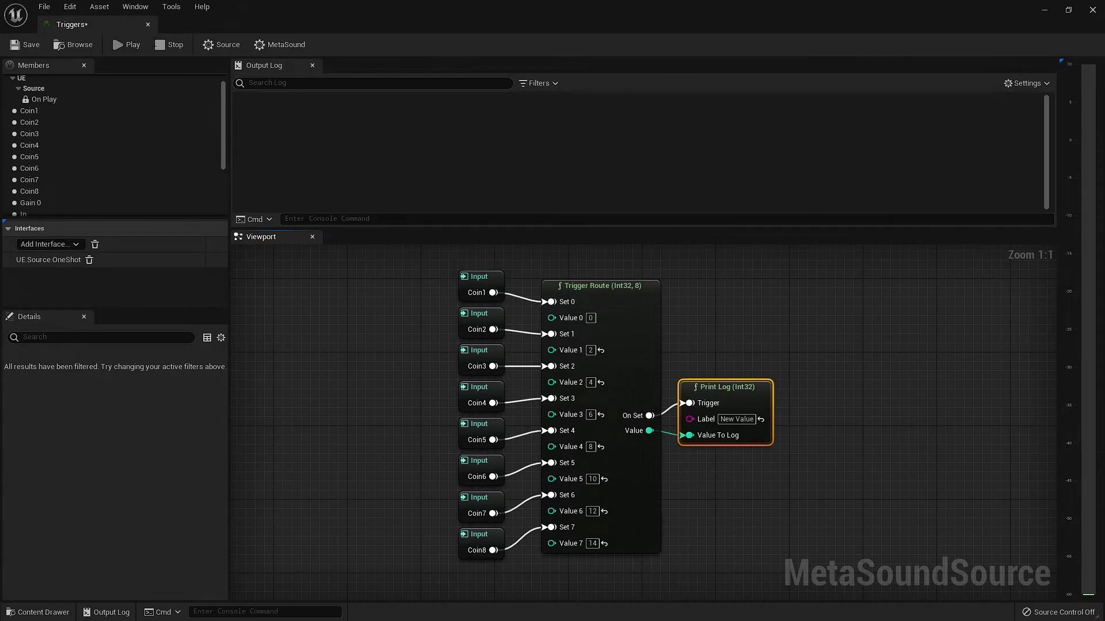
- Preview the Trigger Route graph, fire the inputs Coin1 through Coin8 in order, and stop playback
click(127, 44)
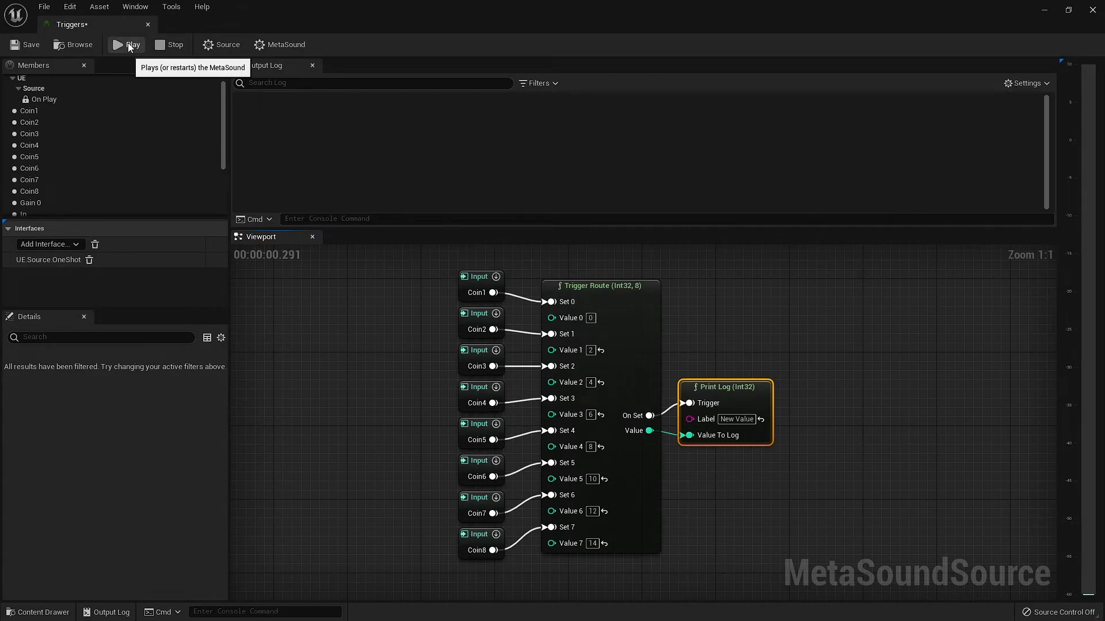
click(493, 277)
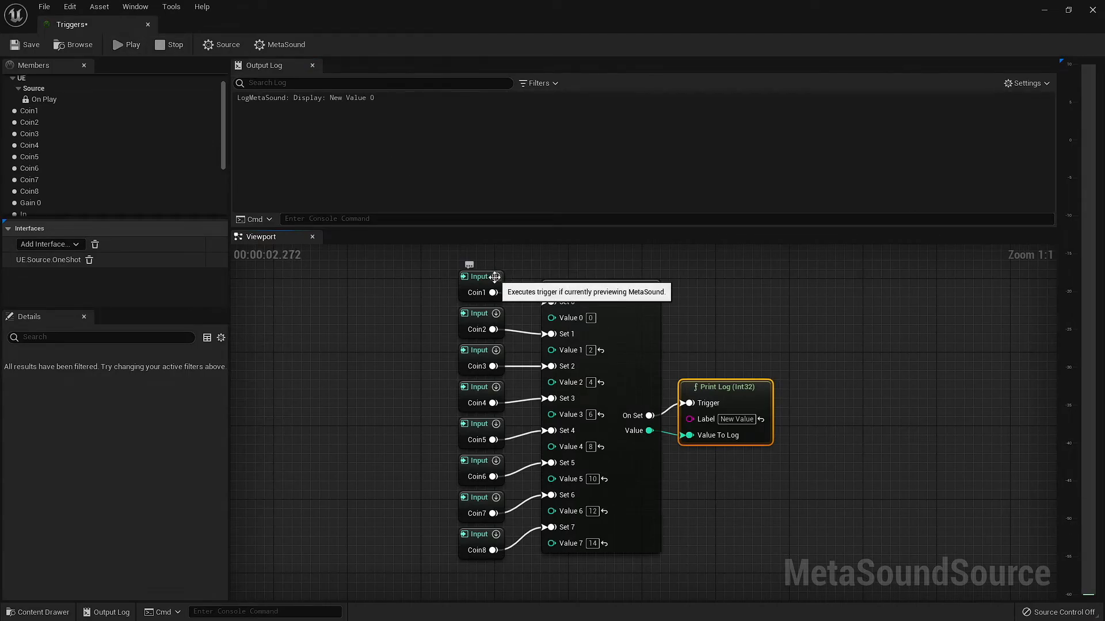
click(496, 314)
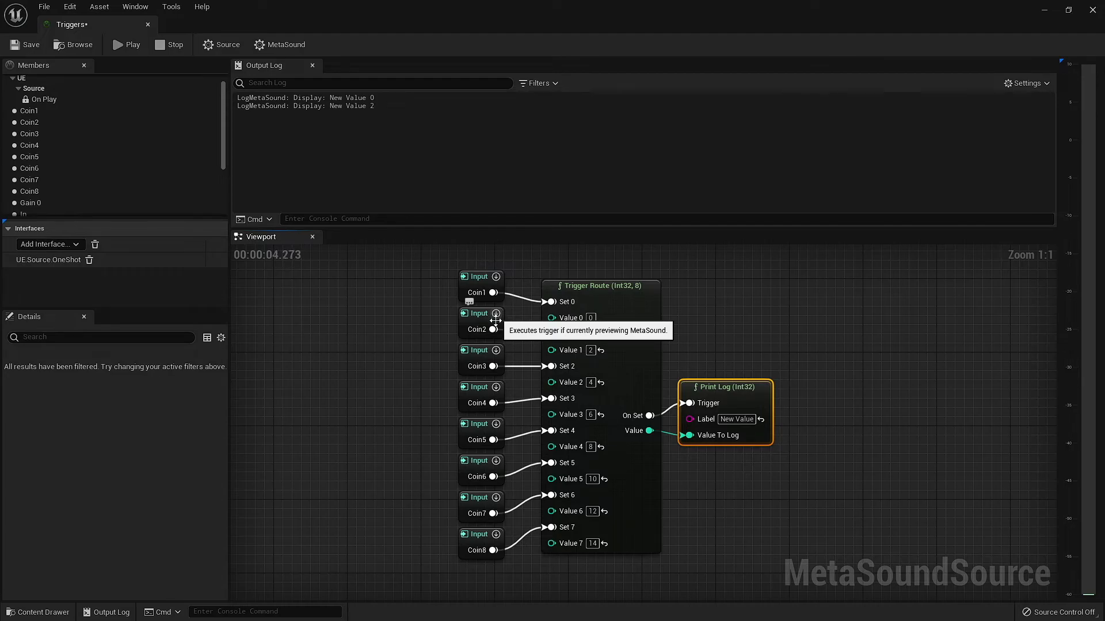
click(497, 352)
click(496, 388)
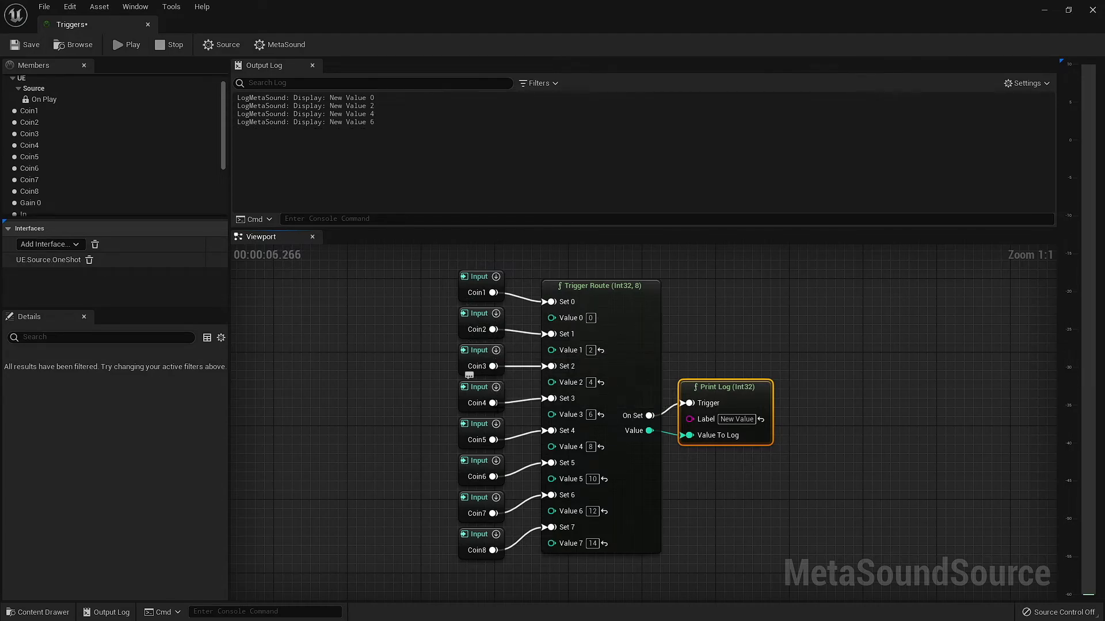
click(495, 424)
click(495, 461)
click(496, 498)
click(496, 534)
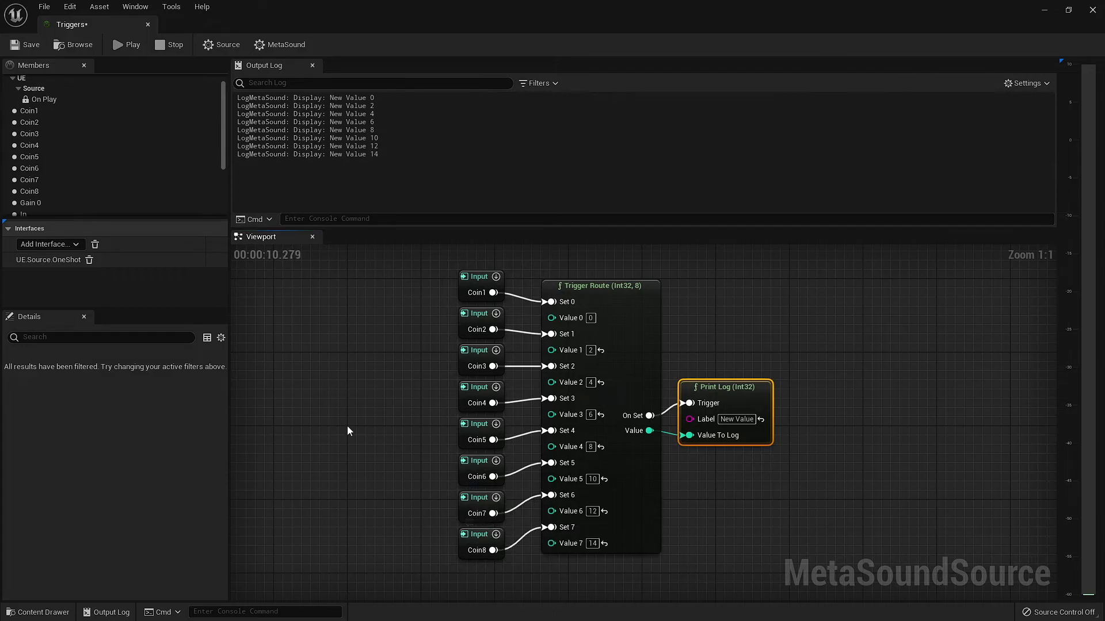
click(170, 46)
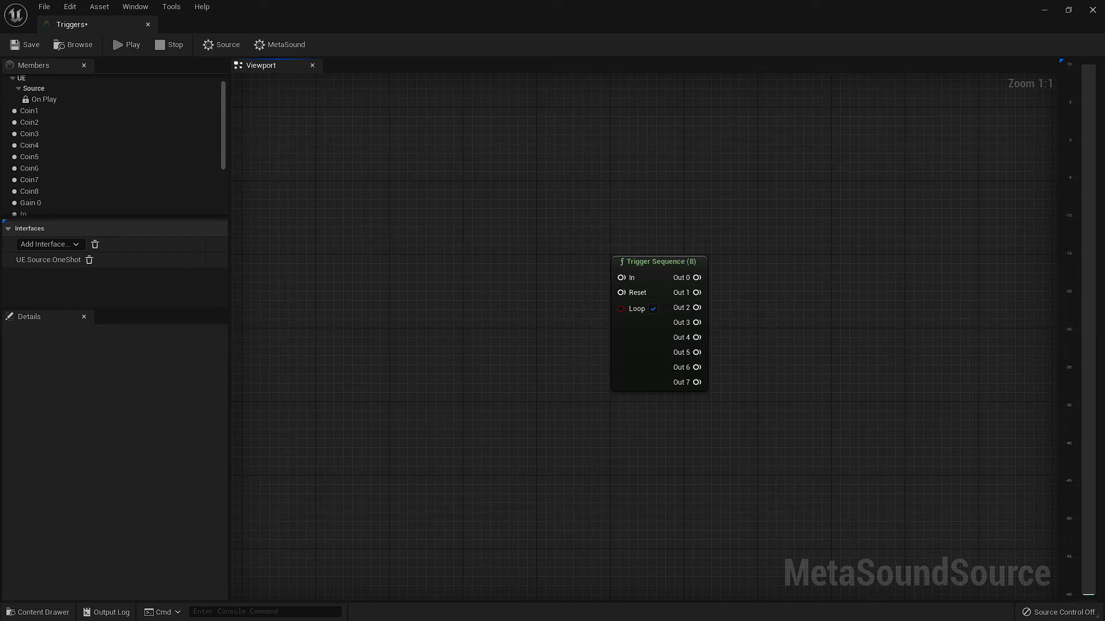
- Preview the Trigger Sequence graph feeding the Sine oscillator and fire its In trigger
click(126, 45)
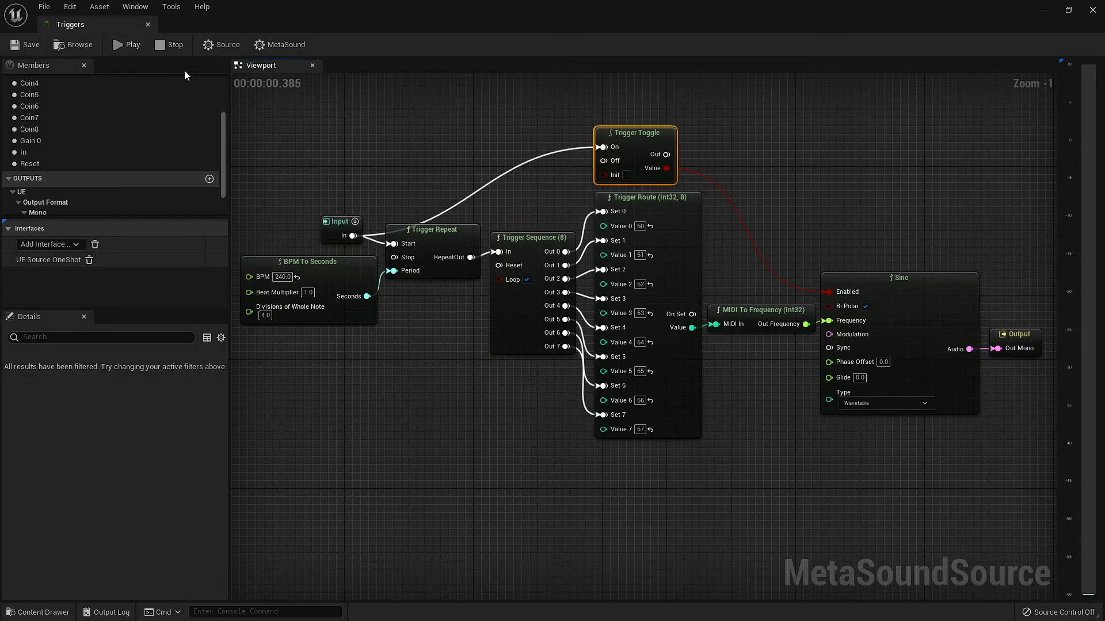
click(354, 221)
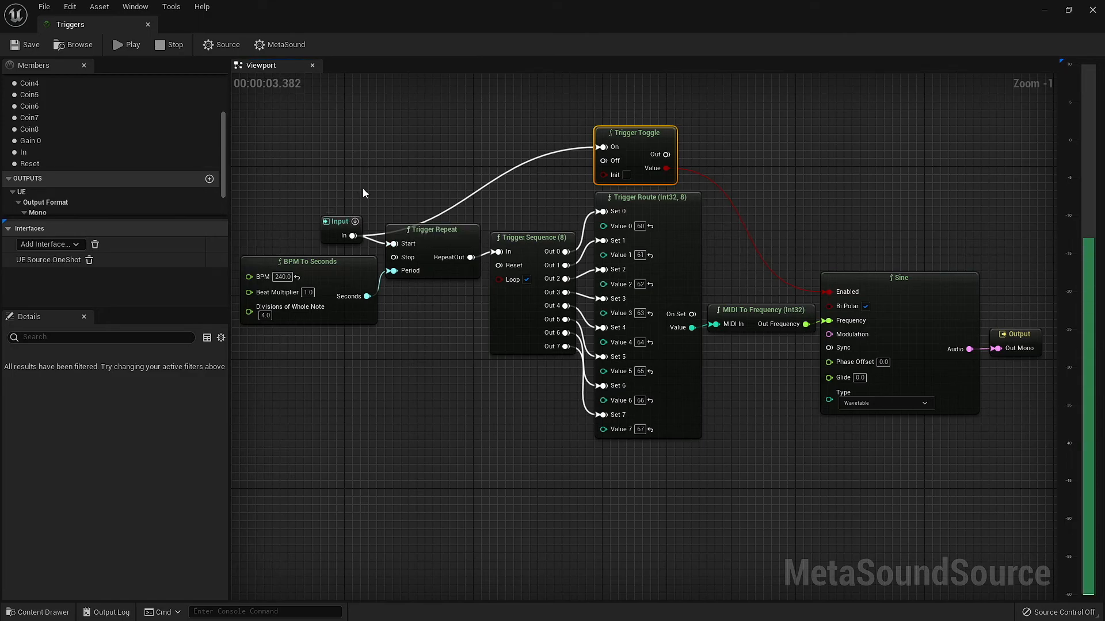